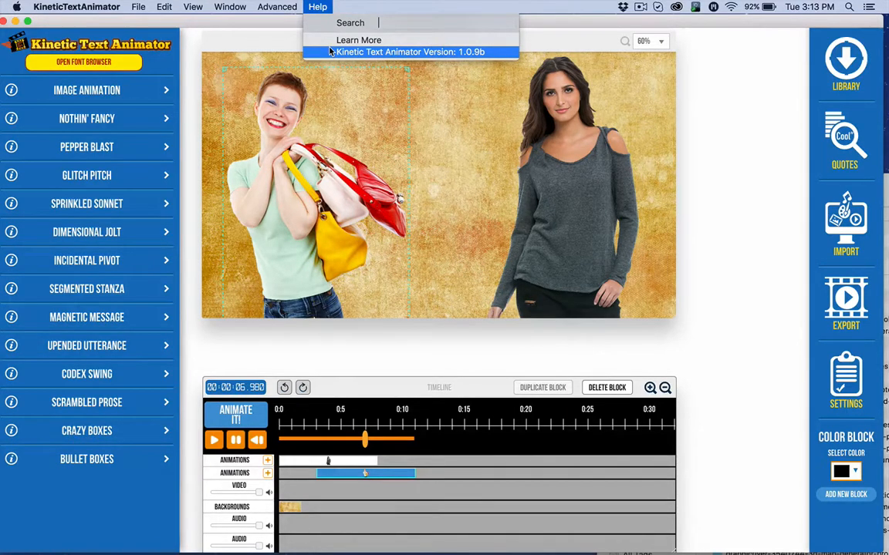
Delete the existing woman-with-bags image animation block from the second animations track
click(228, 37)
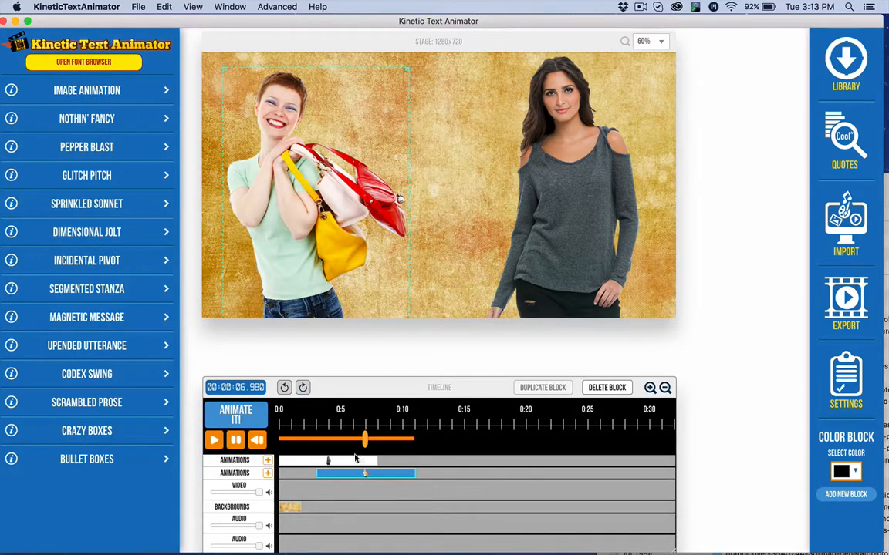
drag(367, 446, 317, 449)
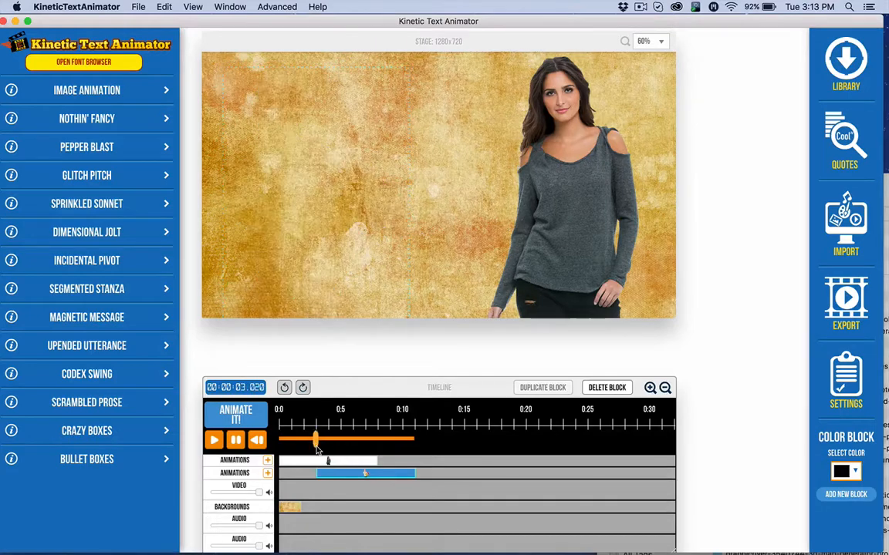
click(58, 91)
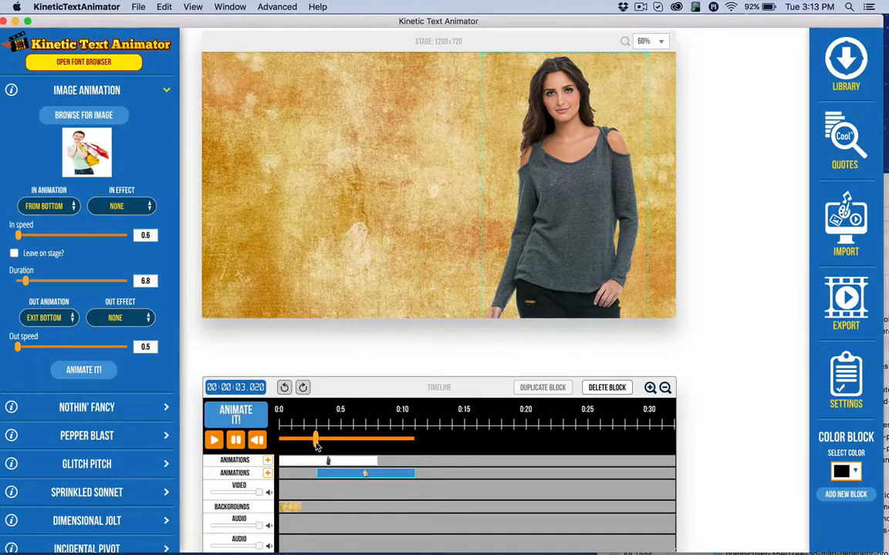
mouse_move(315, 443)
mouse_down()
mouse_move(336, 447)
mouse_move(314, 451)
mouse_up()
click(623, 386)
Add a new block on the second animations track and load the WomanFemaleBags image into it
click(526, 200)
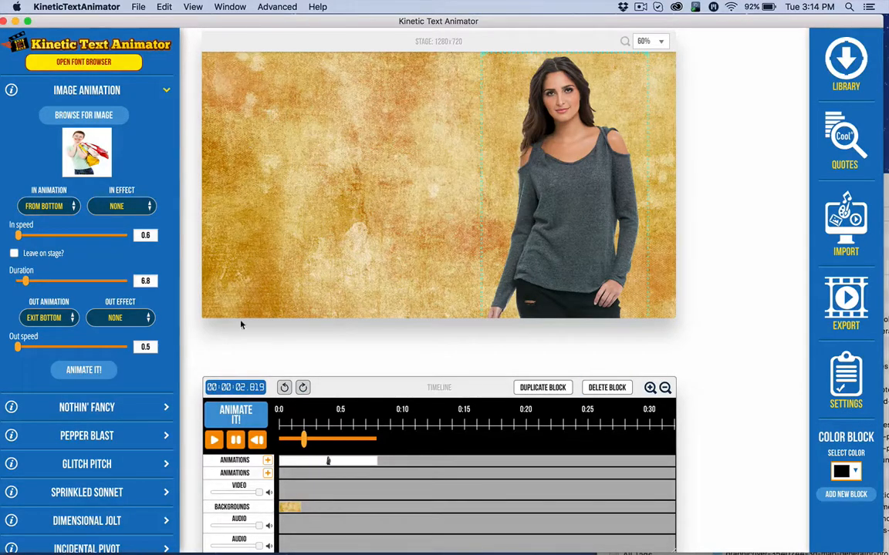
click(268, 473)
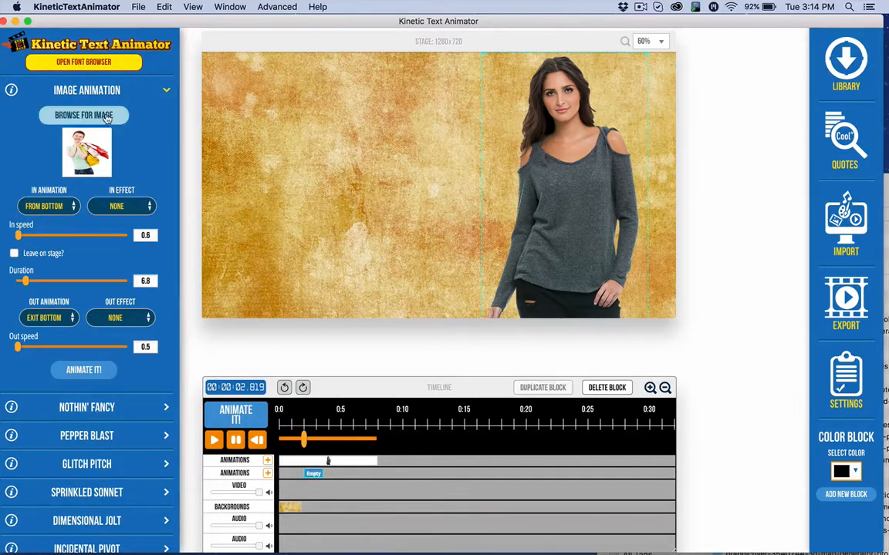
click(107, 116)
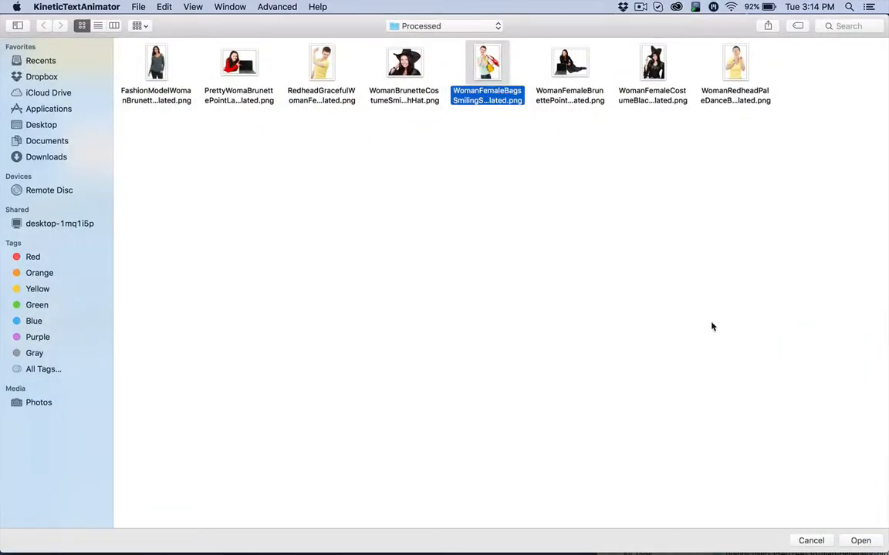
click(861, 541)
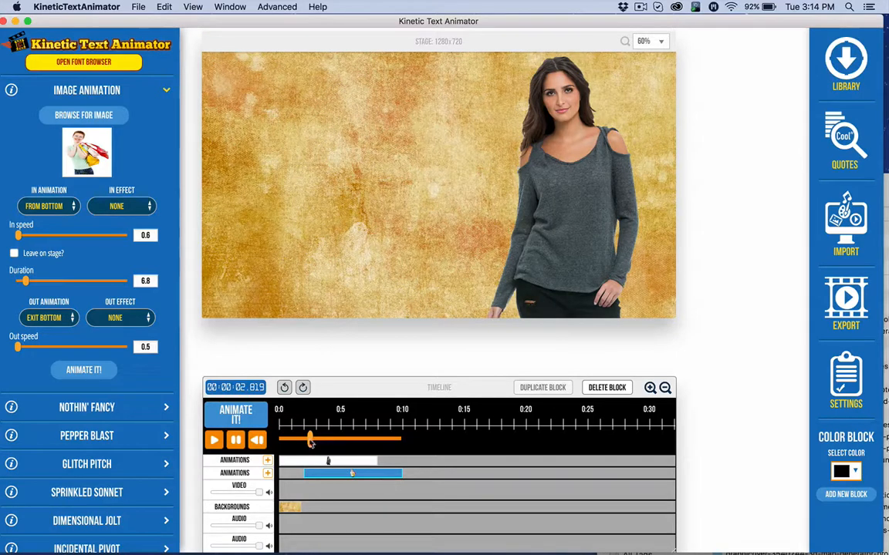
Move the newly loaded image toward the stage's left side and enlarge it from its corner handle
drag(310, 443, 338, 439)
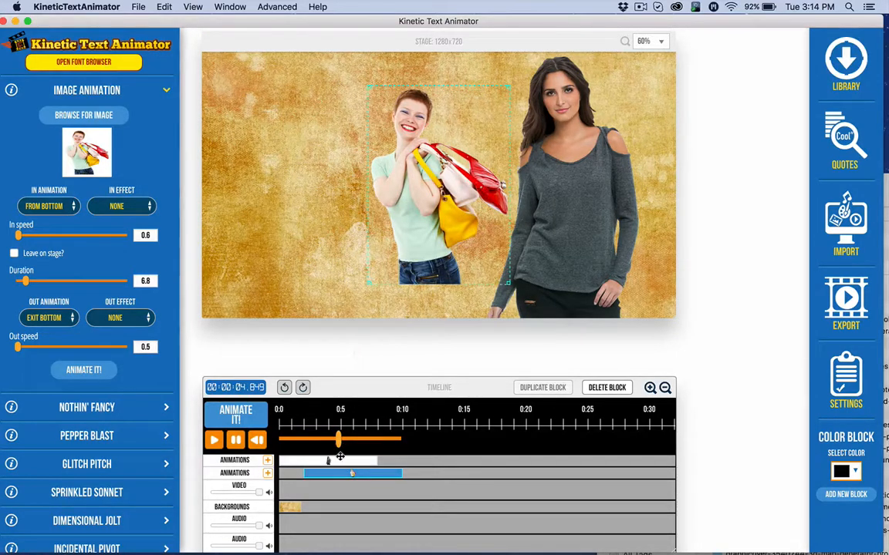
drag(421, 199, 313, 235)
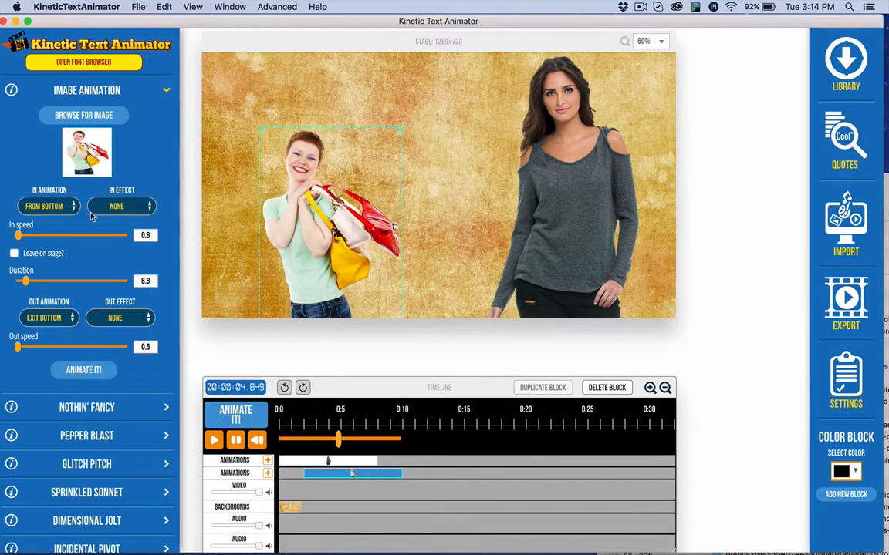
click(51, 205)
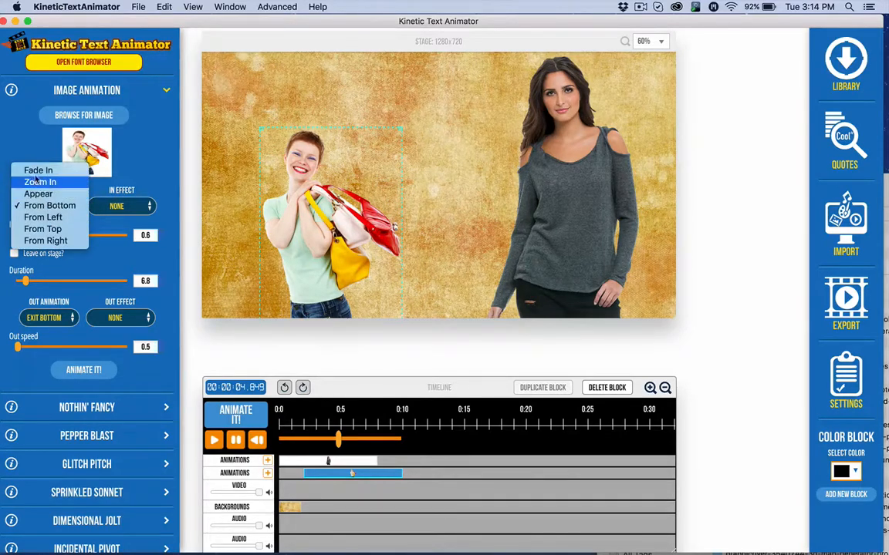
click(299, 208)
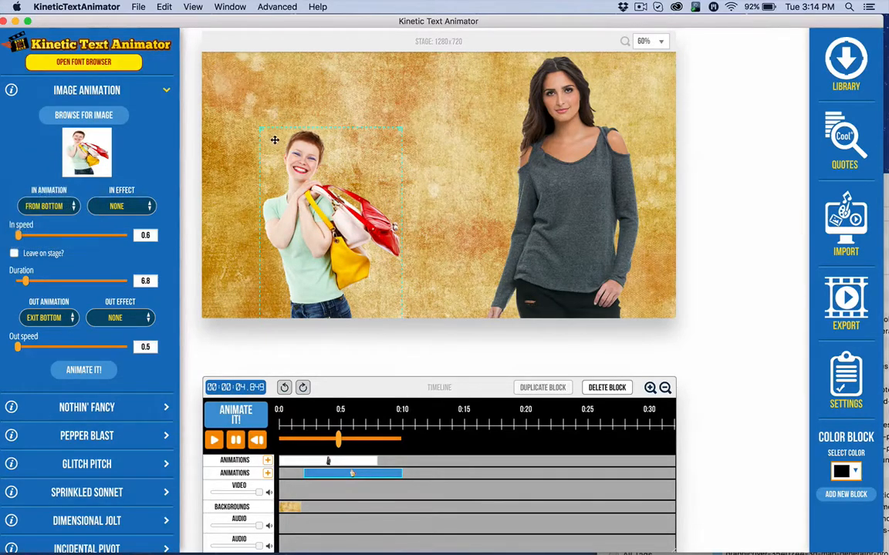
drag(260, 130, 207, 92)
drag(311, 192, 313, 193)
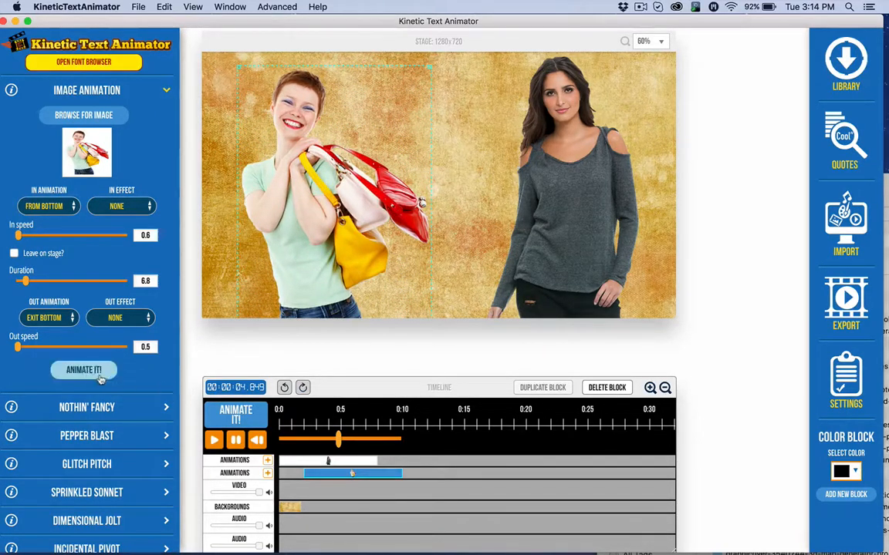
Apply the image animation, then drag the image partly past the stage's left edge
click(83, 369)
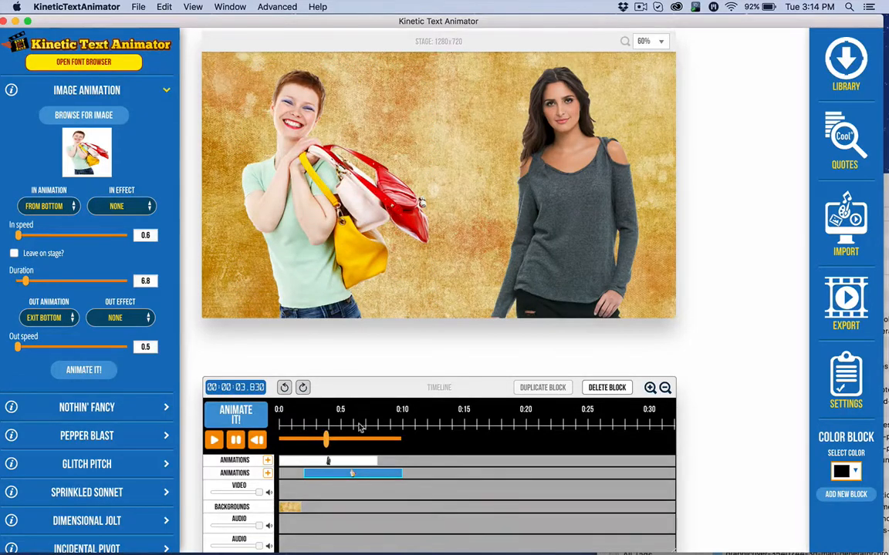
drag(325, 440, 344, 445)
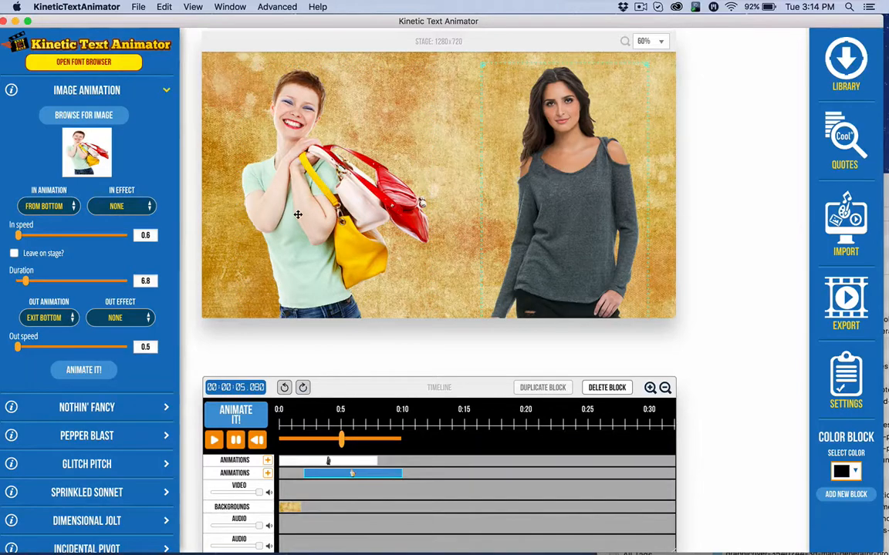
drag(294, 212, 259, 217)
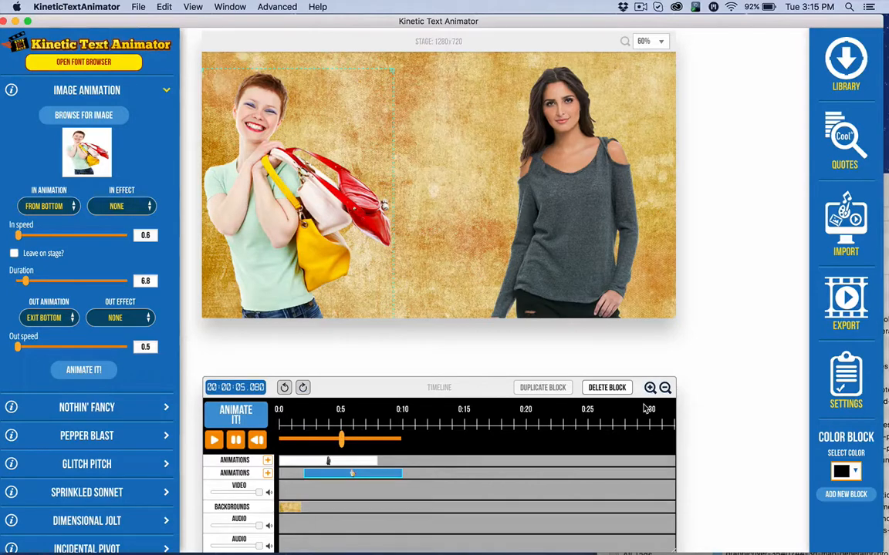
Zoom the timeline scale in and out to compare block lengths
scroll(645, 408, up, 3)
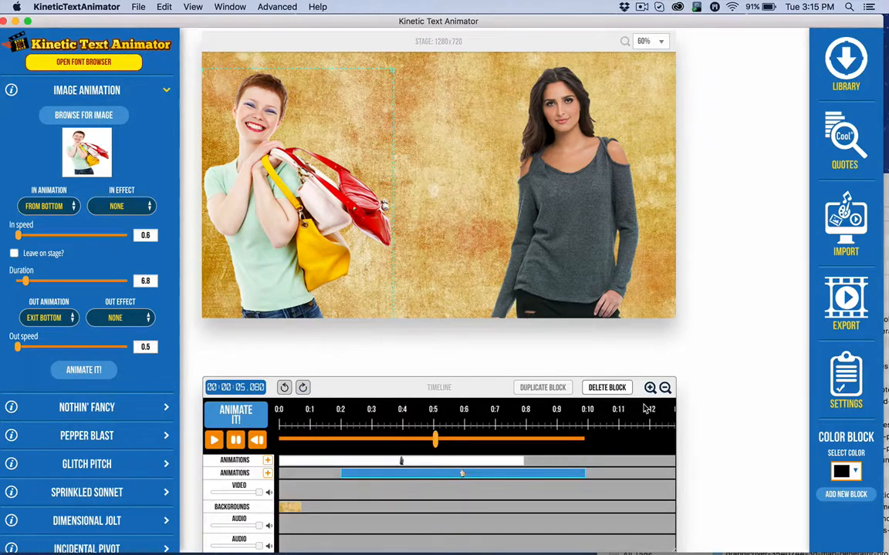
scroll(645, 408, down, 2)
scroll(645, 408, up, 3)
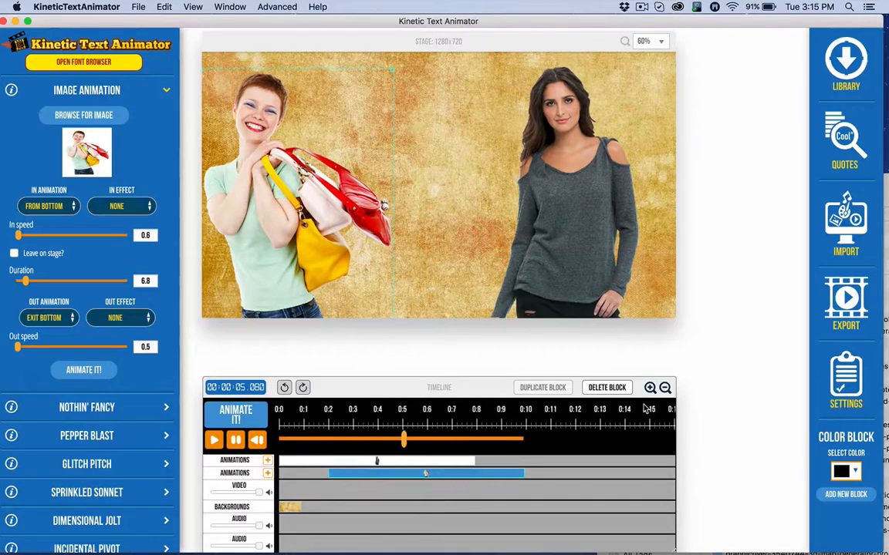
scroll(645, 408, down, 2)
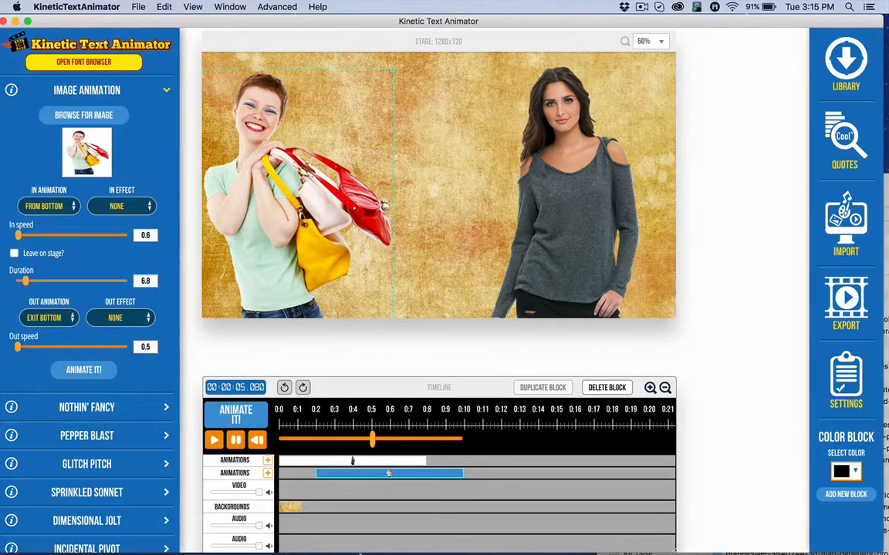
Open the change.log in Console, read through the version 1.0.9b fix list, and close it
mouse_move(465, 545)
click(416, 542)
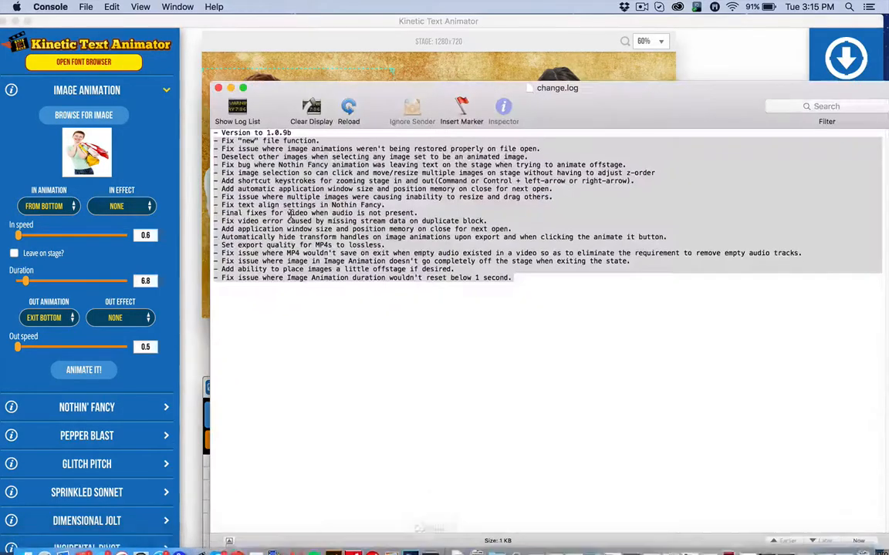
click(335, 262)
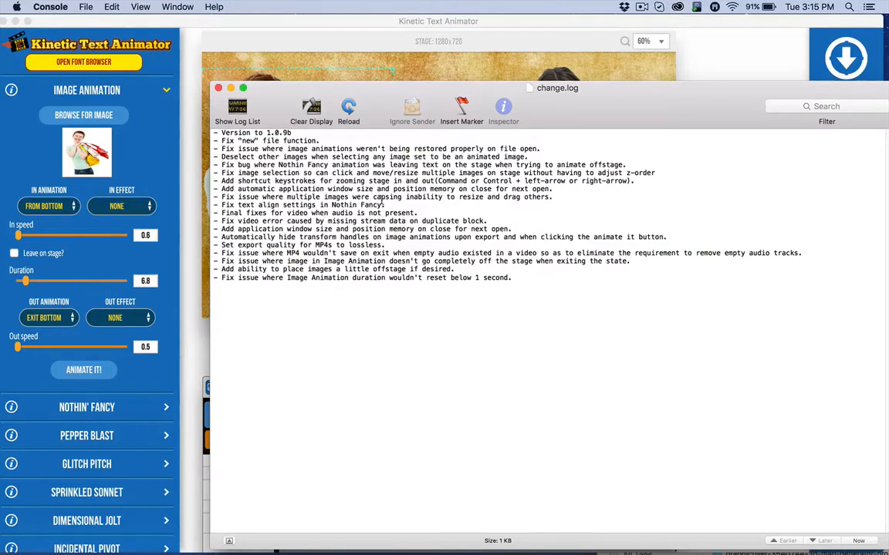
drag(385, 205, 223, 209)
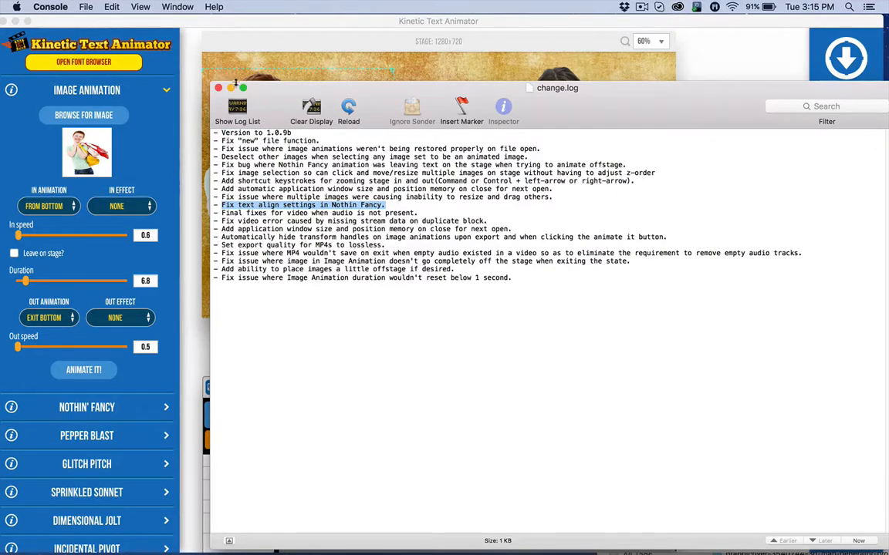
click(218, 88)
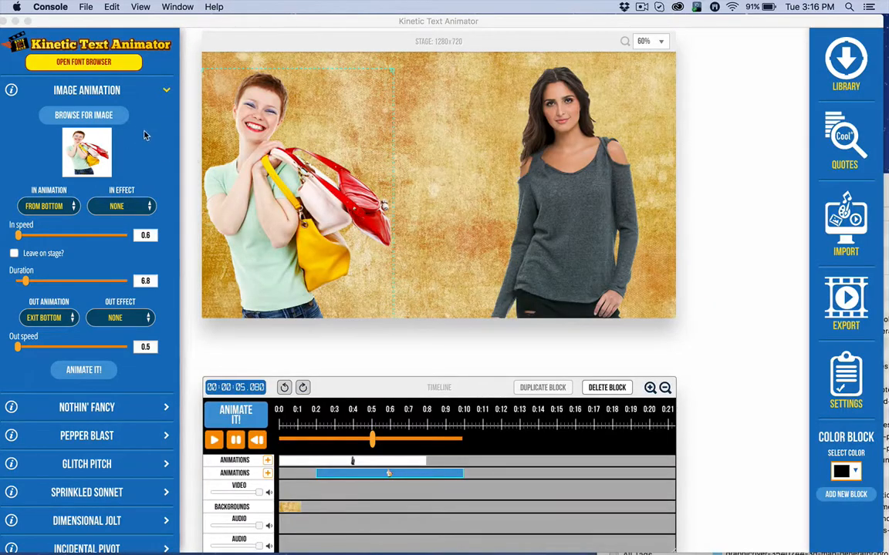
click(113, 93)
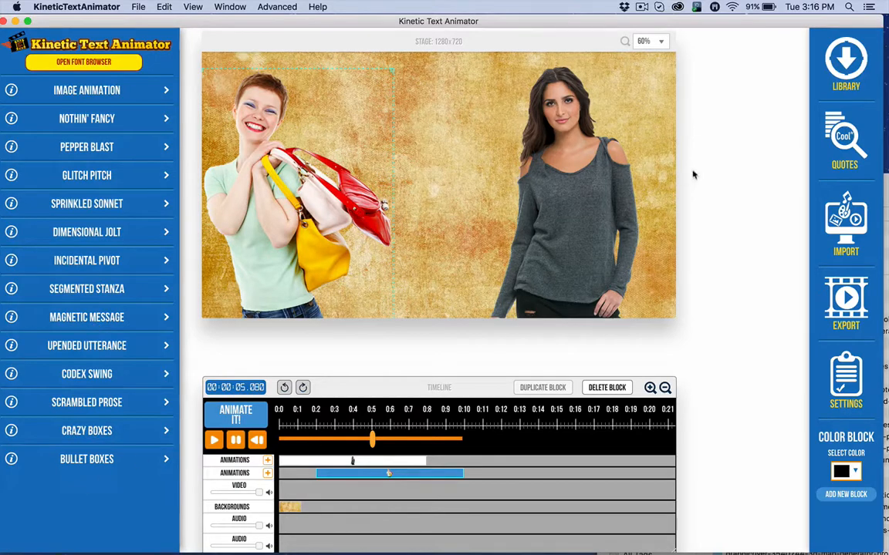
click(799, 7)
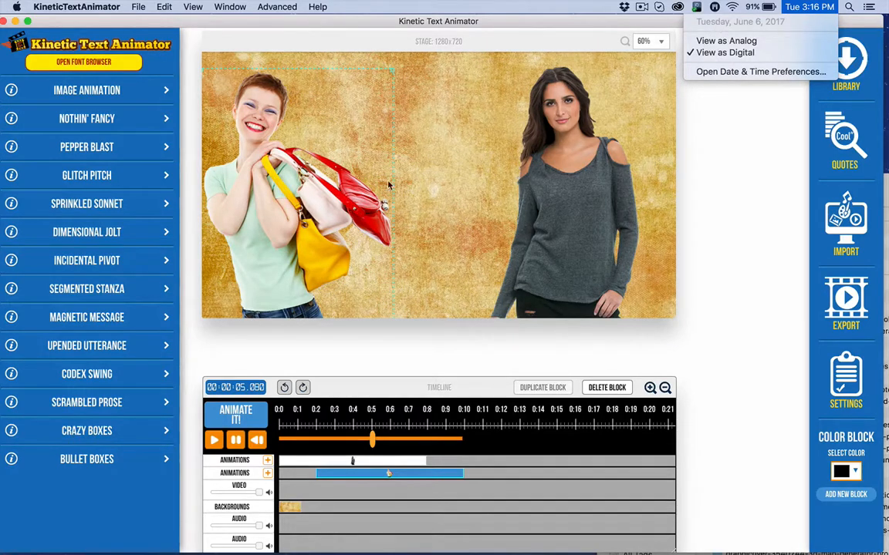
click(96, 505)
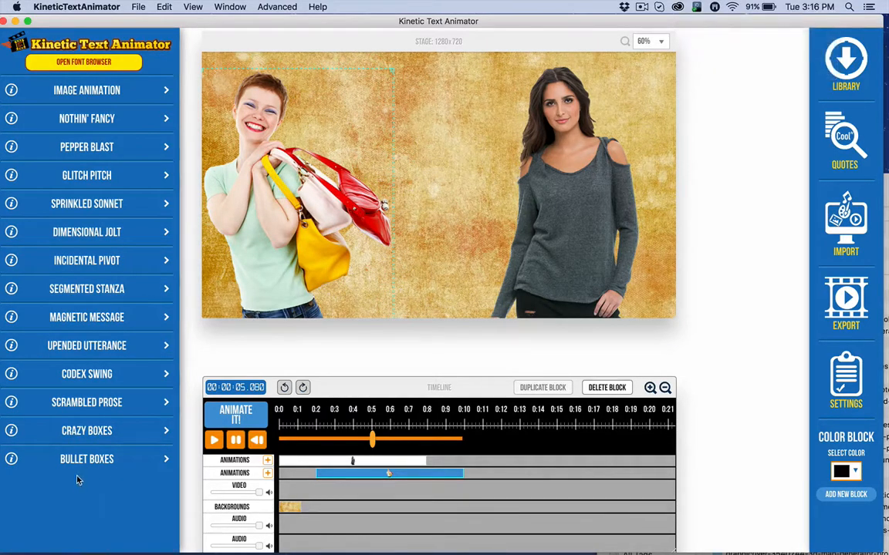
click(810, 10)
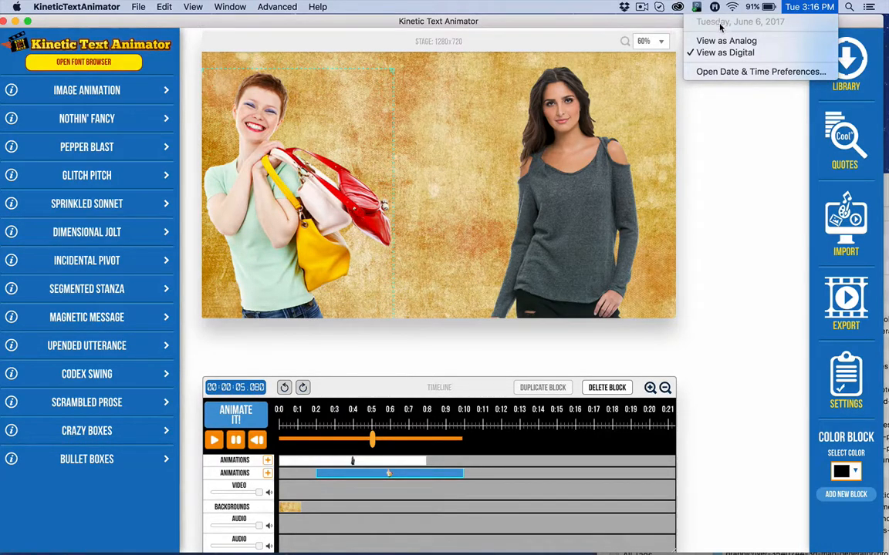
click(571, 22)
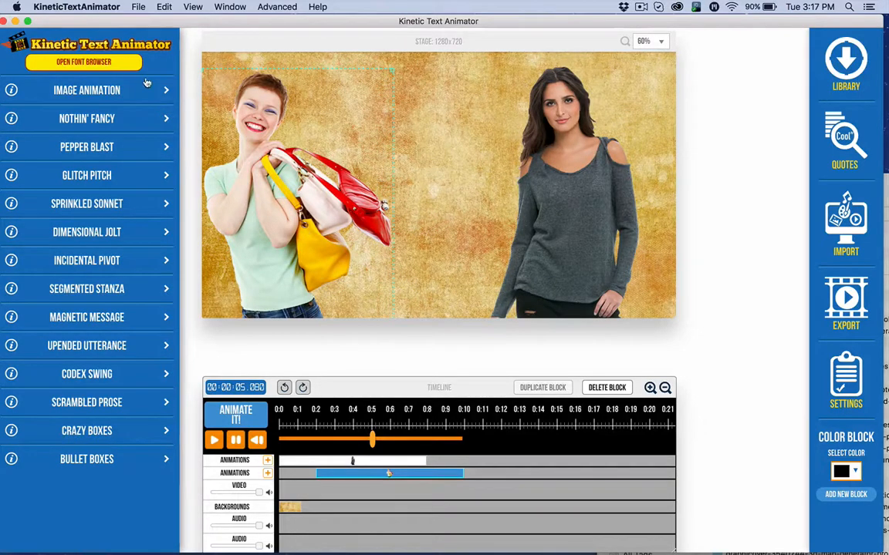
Check the Advanced menu options and the program version listed under Help
click(283, 8)
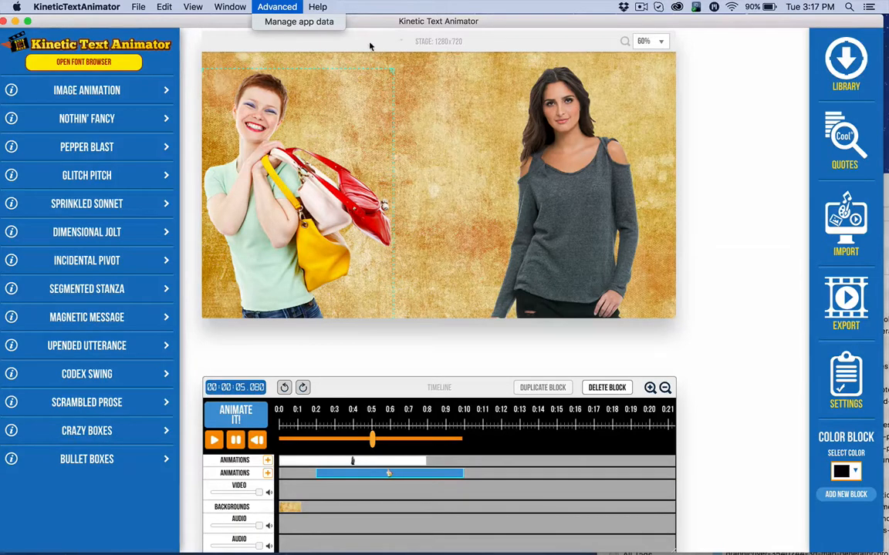
click(331, 37)
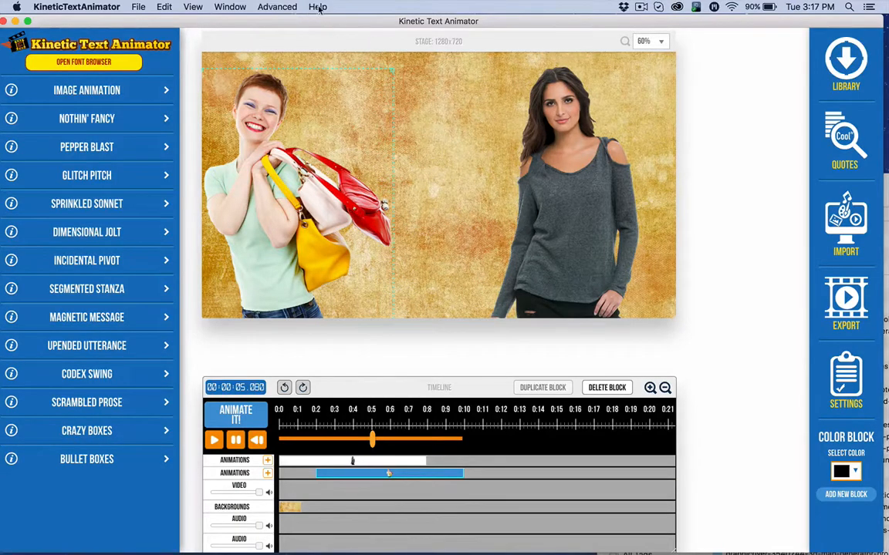
click(318, 7)
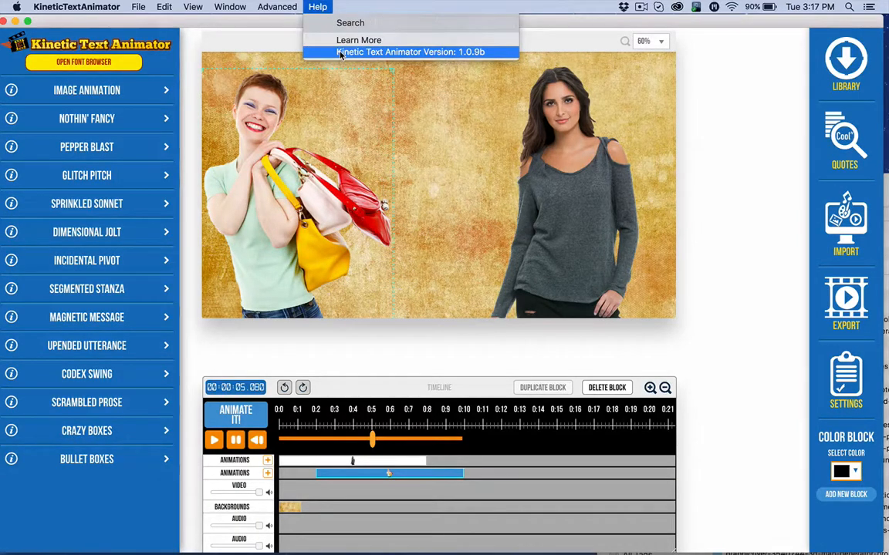